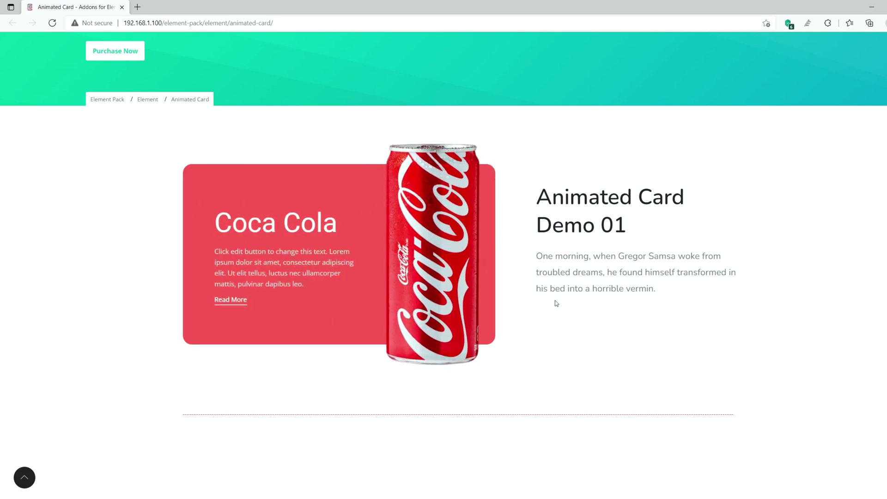
Step: Scroll down to Animated Card Demo 02 with the green Fanta can card
{"action": "scroll", "coordinate": [769, 340], "scroll_direction": "down", "scroll_amount": 7}
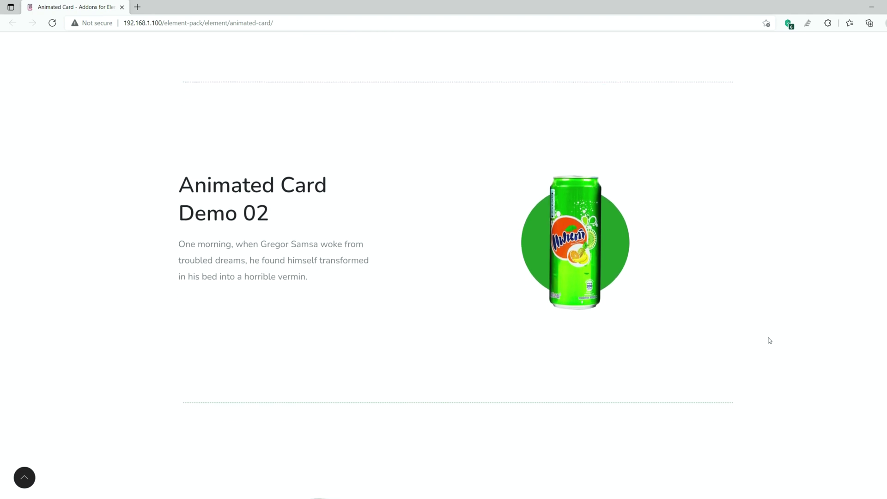
{"action": "mouse_move", "coordinate": [592, 262]}
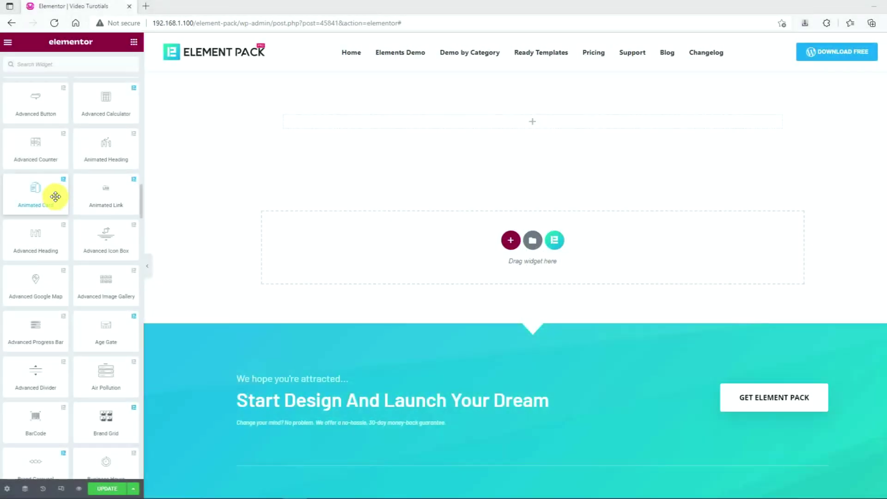
Step: Drag an Animated Card widget into the empty top section of the page
{"action": "left_click_drag", "start_coordinate": [57, 195], "coordinate": [539, 124]}
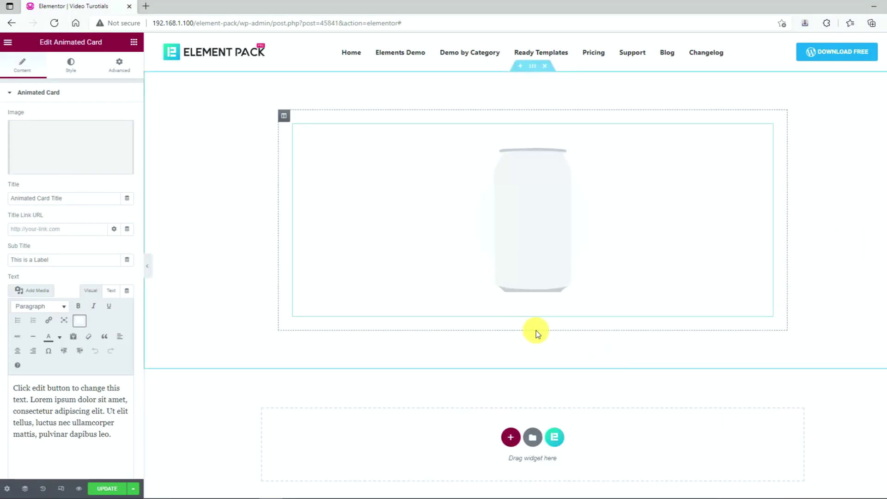
{"action": "mouse_move", "coordinate": [528, 281]}
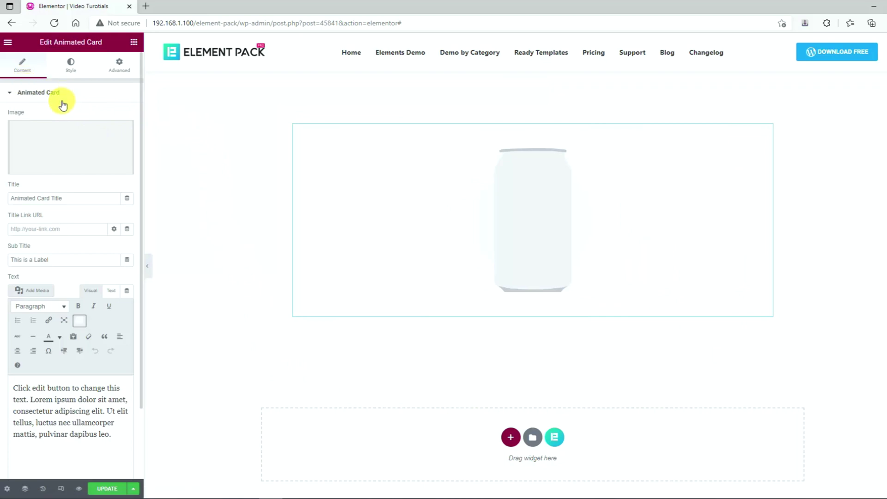
Step: Insert the green Fanta can (350.800.png) from the media library as the card image
{"action": "left_click", "coordinate": [62, 148]}
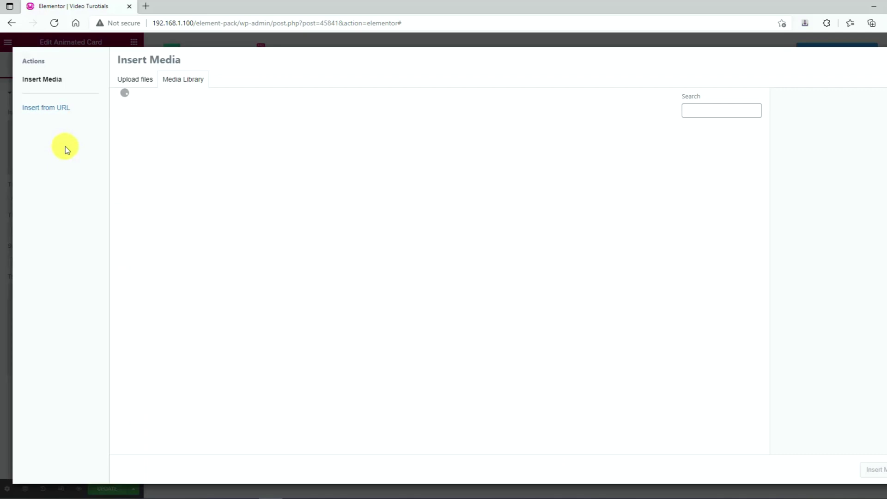
{"action": "scroll", "coordinate": [431, 295], "scroll_direction": "down", "scroll_amount": 10}
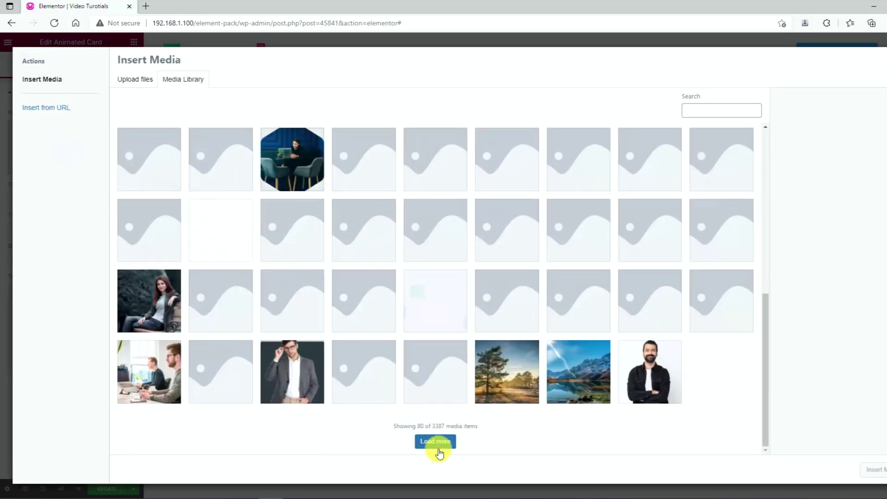
{"action": "left_click", "coordinate": [440, 454]}
{"action": "scroll", "coordinate": [458, 340], "scroll_direction": "down", "scroll_amount": 10}
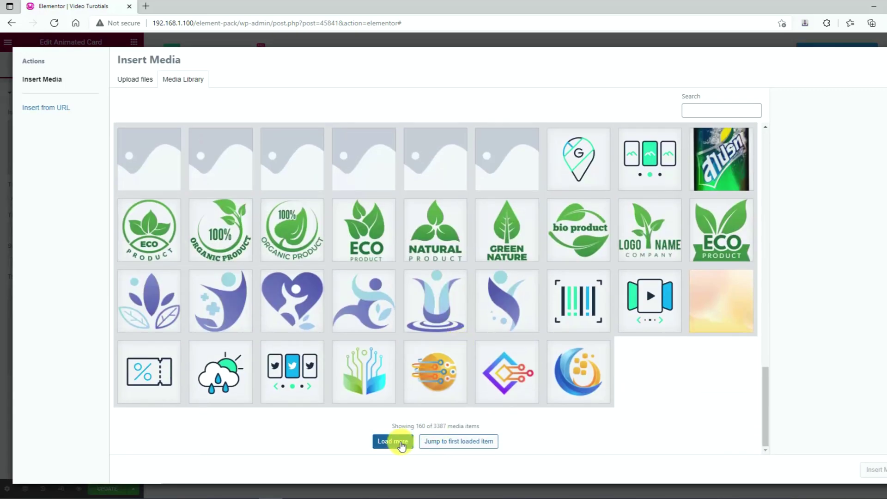
{"action": "left_click", "coordinate": [393, 441]}
{"action": "scroll", "coordinate": [481, 333], "scroll_direction": "down", "scroll_amount": 10}
{"action": "left_click", "coordinate": [292, 372]}
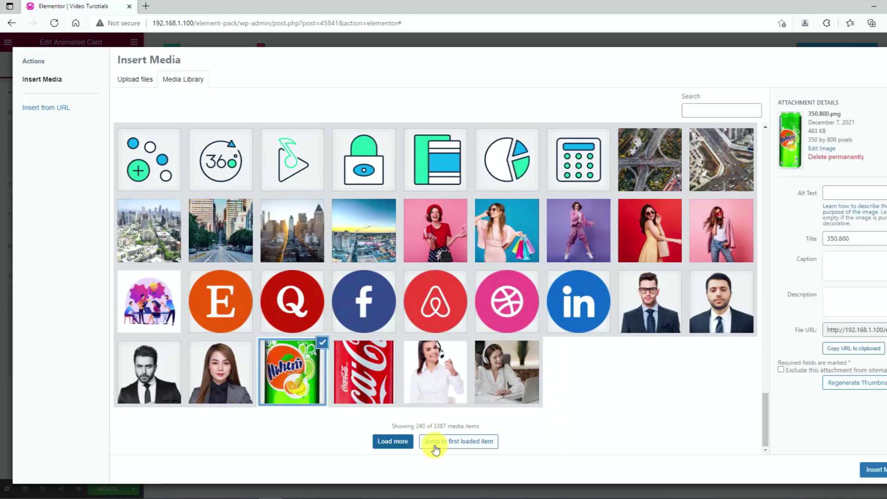
{"action": "left_click", "coordinate": [873, 470]}
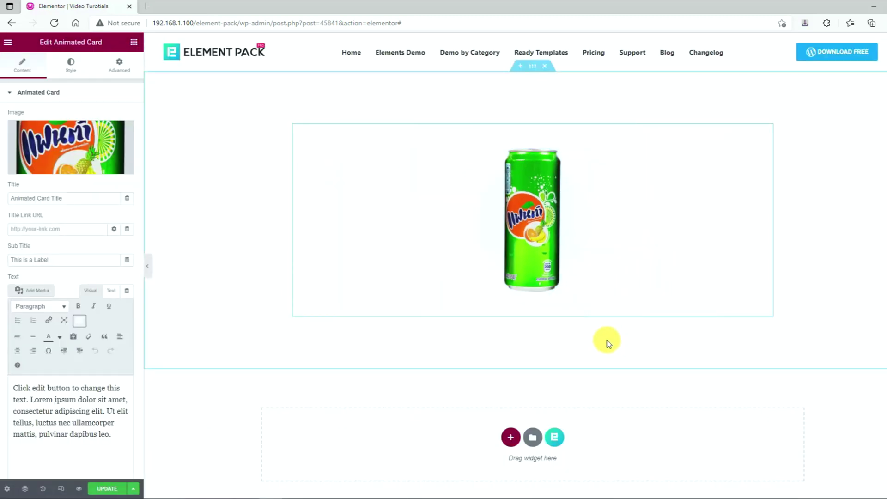
Step: Replace the card's default title with 'Orange'
{"action": "left_click_drag", "start_coordinate": [66, 198], "coordinate": [4, 199]}
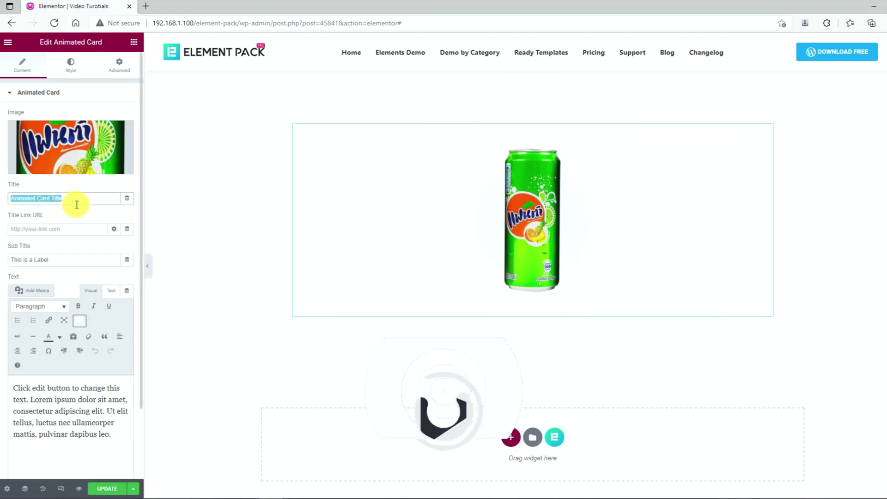
{"action": "type", "text": "Oran"}
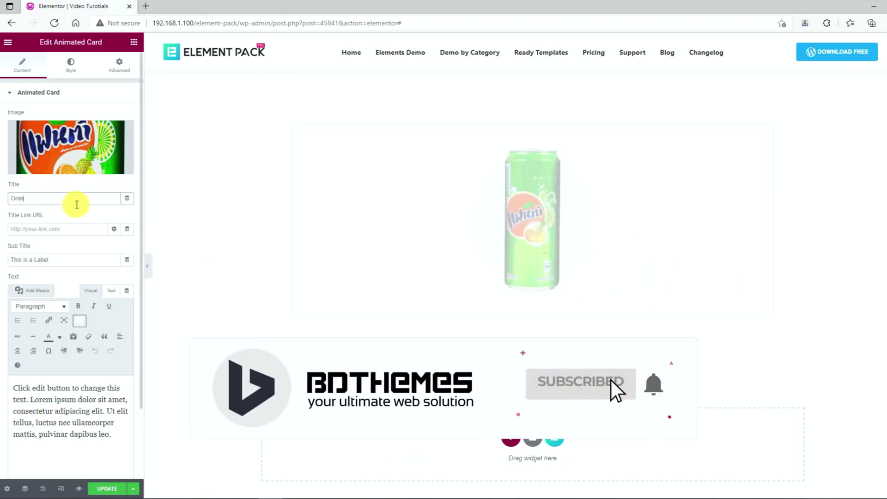
{"action": "type", "text": "ge"}
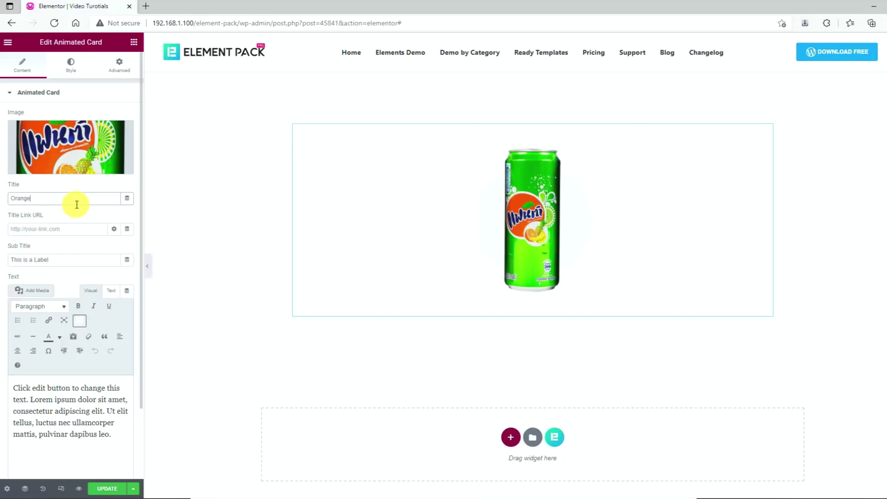
{"action": "left_click", "coordinate": [50, 228]}
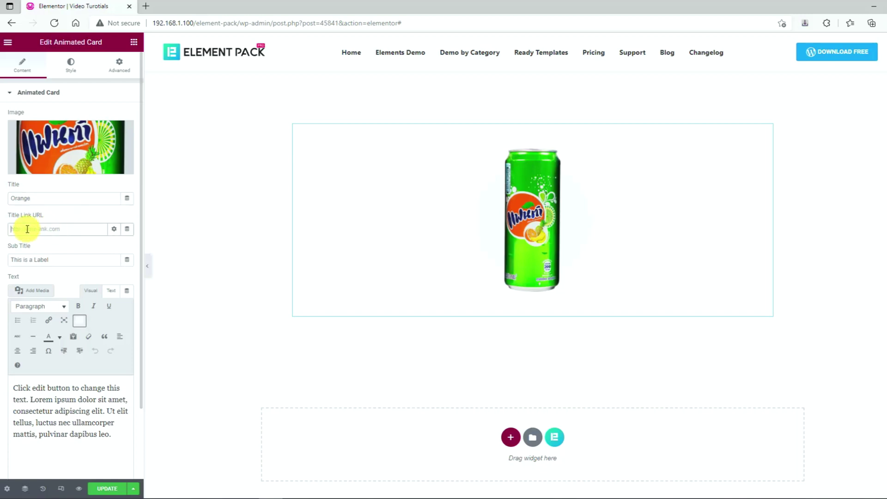
Step: Select the subtitle 'This is a Label' and the card's body paragraph text
{"action": "left_click_drag", "start_coordinate": [53, 259], "coordinate": [6, 259]}
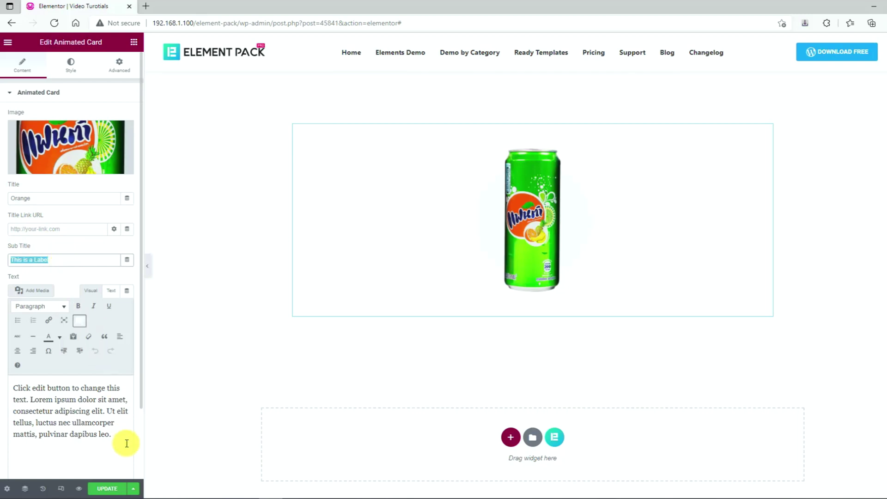
{"action": "left_click_drag", "start_coordinate": [114, 436], "coordinate": [4, 379]}
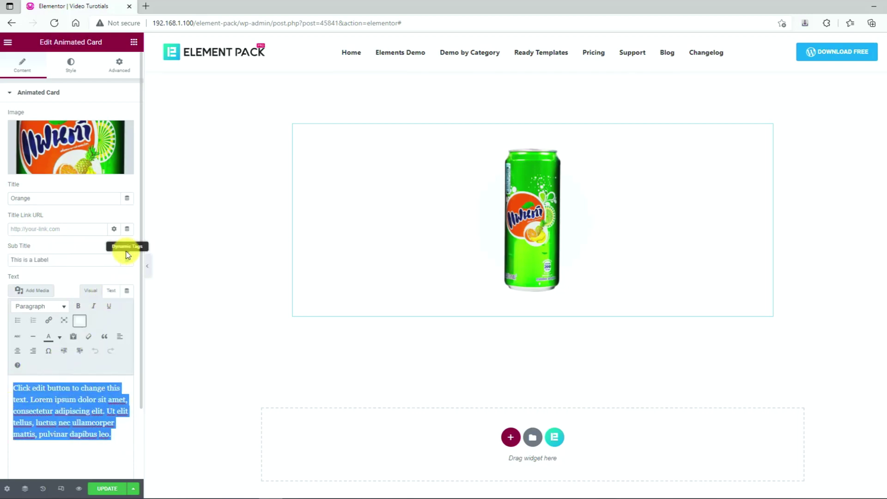
{"action": "scroll", "coordinate": [124, 252], "scroll_direction": "down", "scroll_amount": 2}
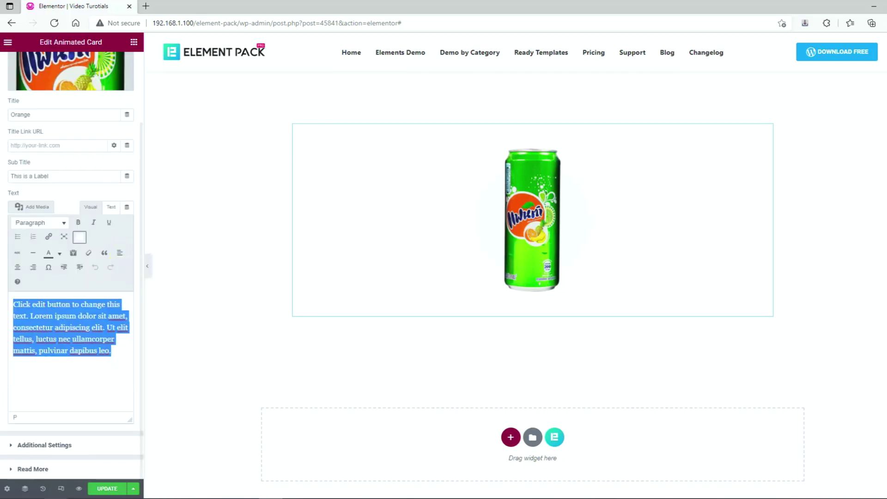
Step: In Additional Settings, try custom item height and content max width, clearing the height
{"action": "left_click", "coordinate": [73, 446]}
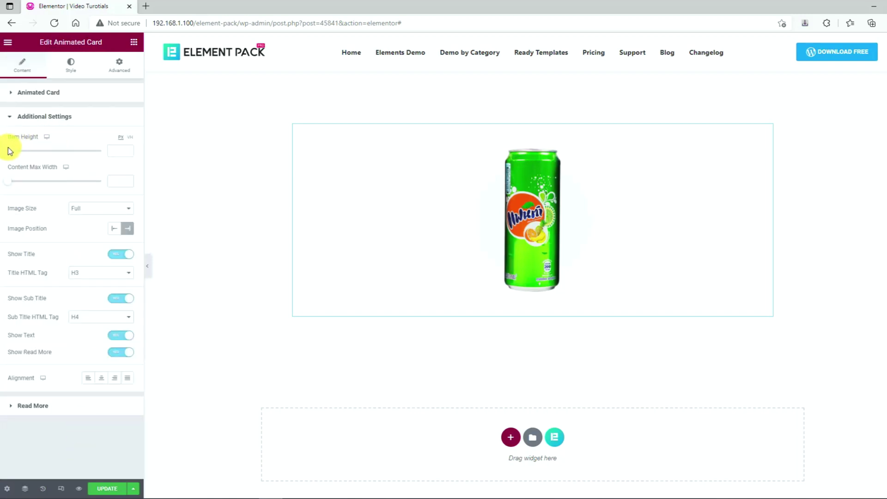
{"action": "left_click_drag", "start_coordinate": [8, 150], "coordinate": [67, 157]}
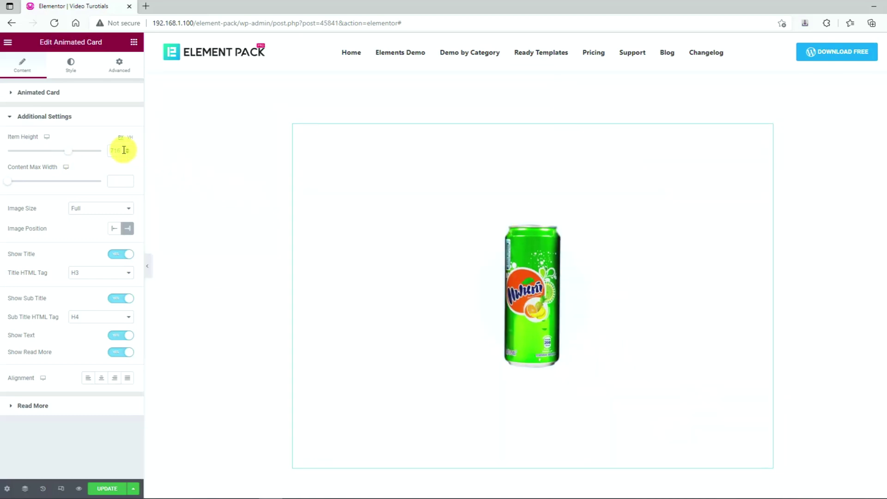
{"action": "double_click", "coordinate": [124, 150]}
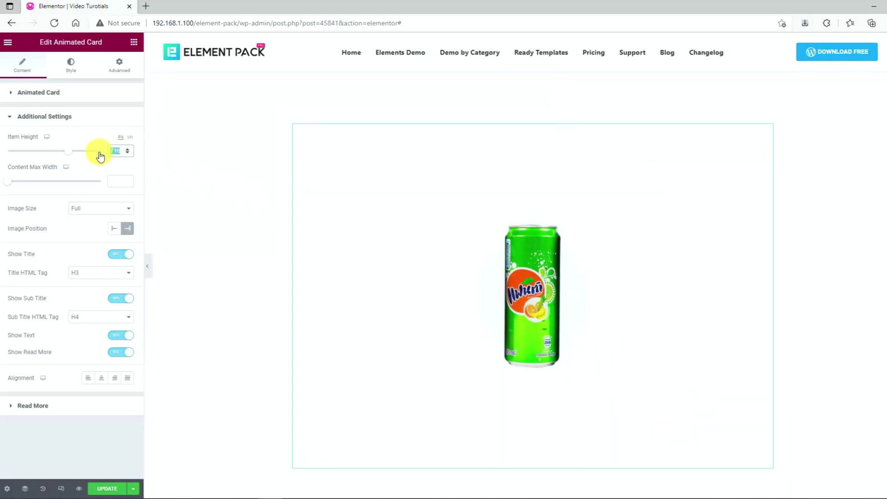
{"action": "key", "text": "BackSpace"}
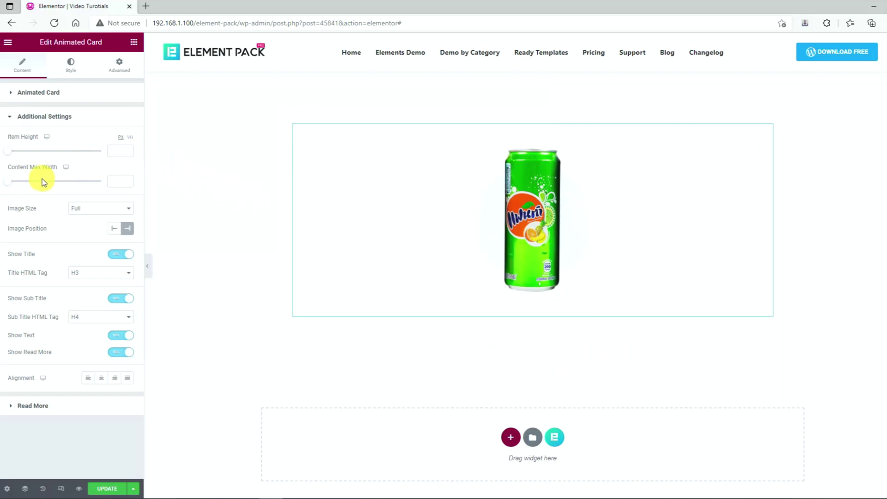
{"action": "left_click_drag", "start_coordinate": [11, 187], "coordinate": [83, 187]}
Step: Keep image size Full, set image position Left, and turn off Show Sub Title
{"action": "left_click", "coordinate": [85, 210]}
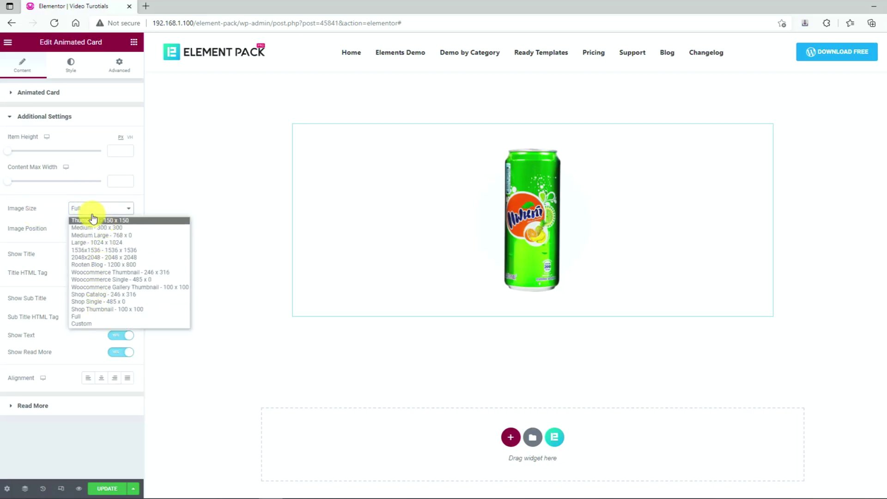
{"action": "left_click", "coordinate": [60, 205]}
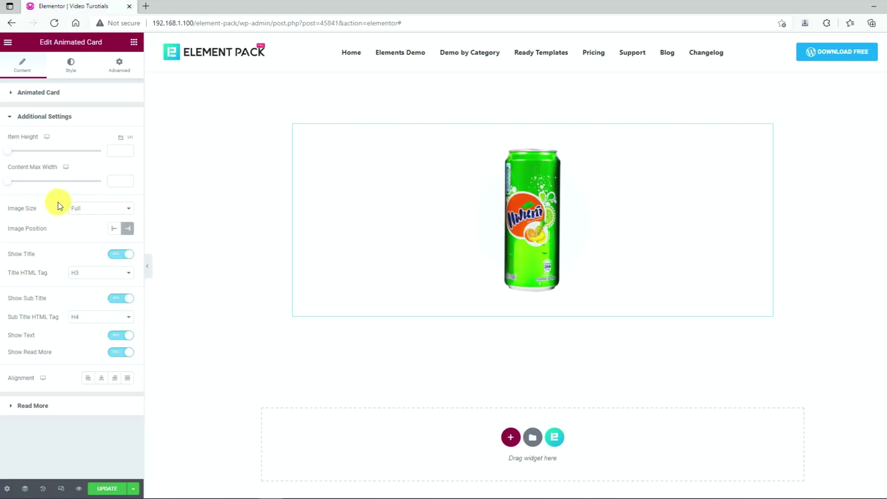
{"action": "left_click", "coordinate": [118, 229]}
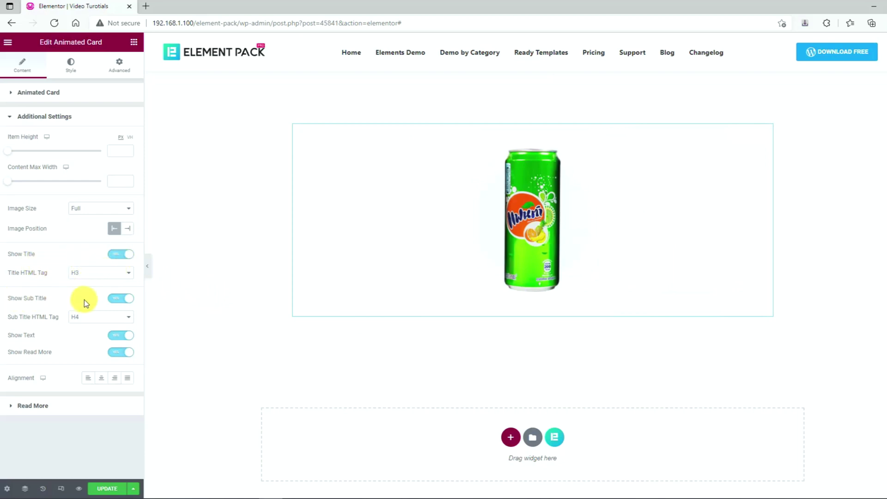
{"action": "left_click", "coordinate": [120, 299]}
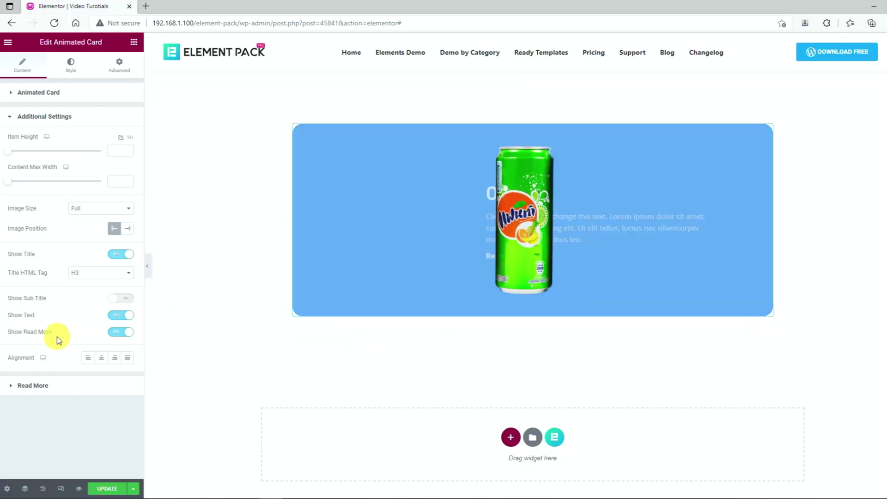
Step: Change the Read More button text to 'Visit Now'
{"action": "left_click", "coordinate": [44, 387]}
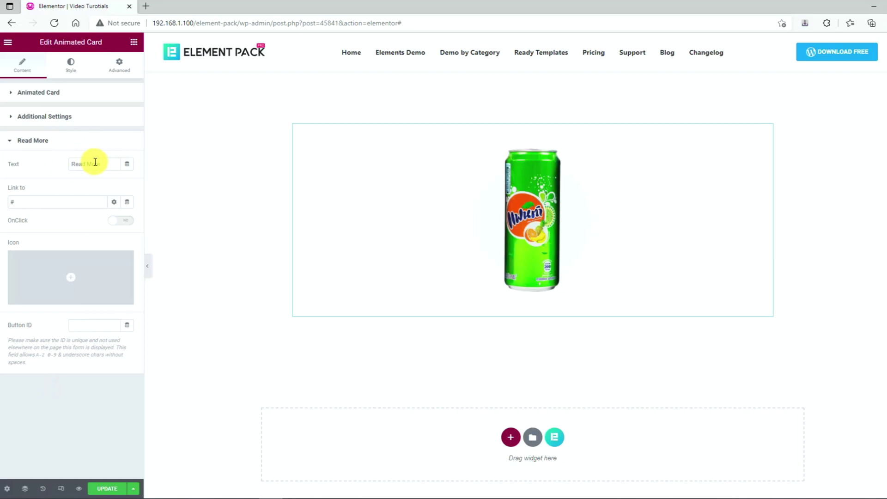
{"action": "left_click", "coordinate": [109, 165]}
{"action": "left_click_drag", "start_coordinate": [109, 164], "coordinate": [46, 162]}
{"action": "type", "text": "Vi"}
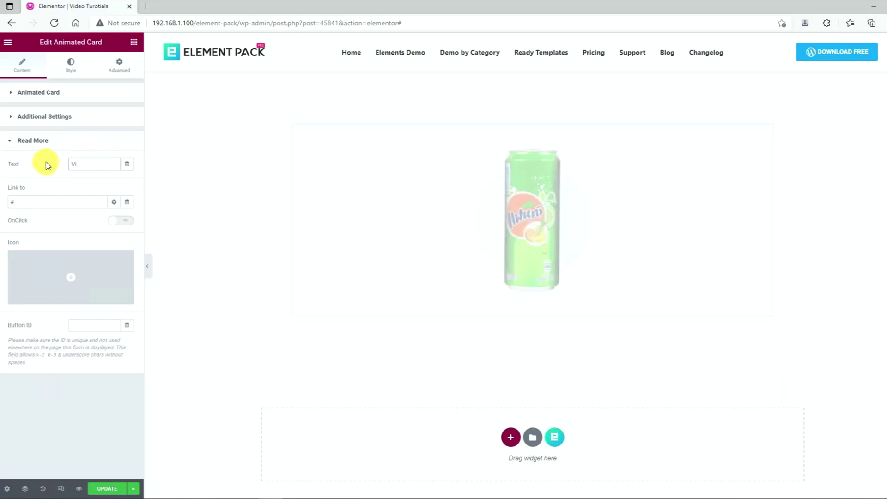
{"action": "type", "text": "sit Now"}
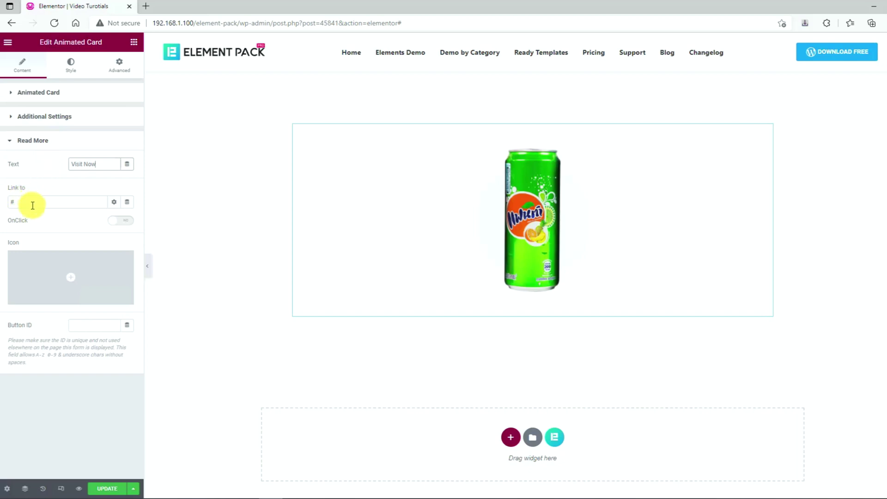
Step: Open the Icon Library and close it without choosing a link icon
{"action": "mouse_move", "coordinate": [63, 279]}
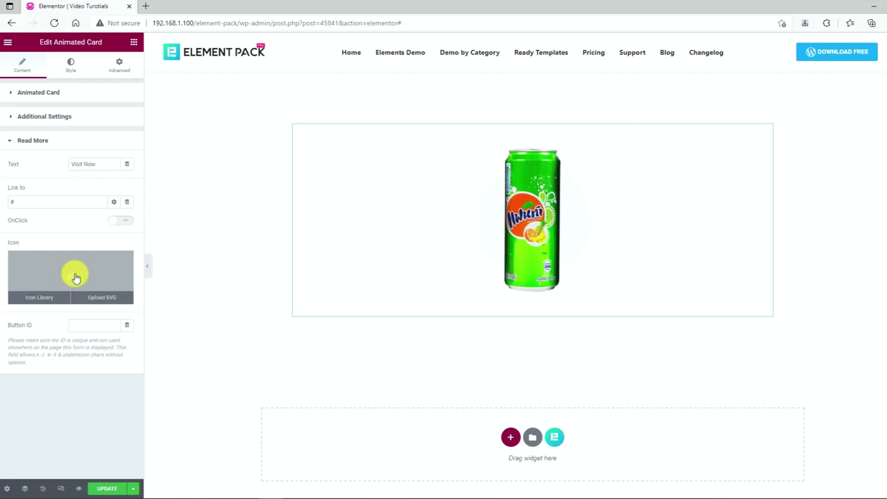
{"action": "left_click", "coordinate": [76, 277]}
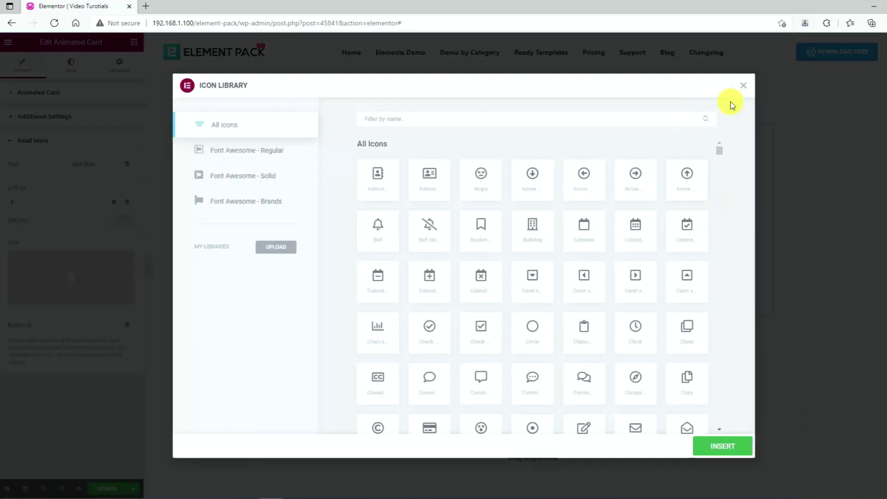
{"action": "left_click", "coordinate": [744, 86]}
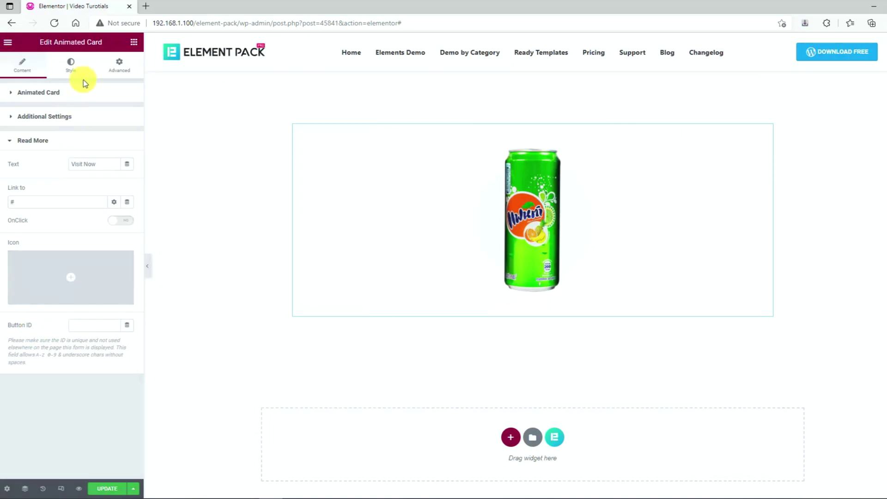
Step: Give the card content a Classic background in bright green #2DBC09
{"action": "left_click", "coordinate": [73, 70]}
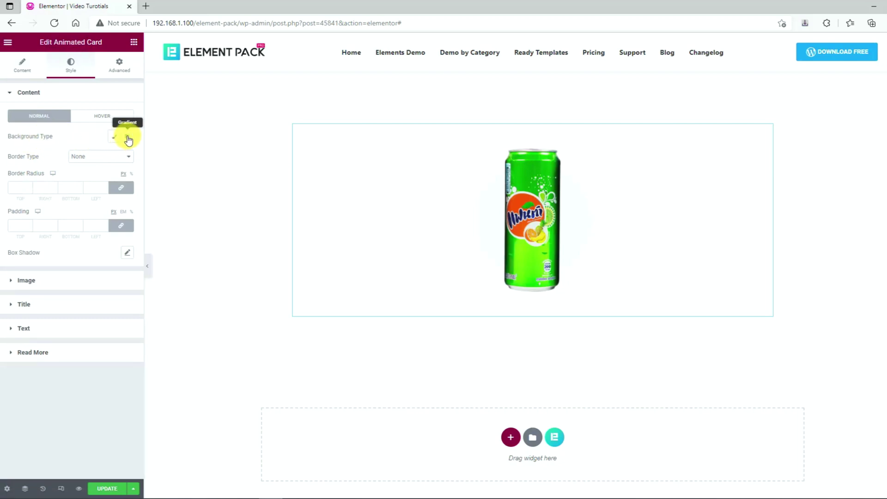
{"action": "left_click", "coordinate": [114, 137]}
{"action": "left_click", "coordinate": [126, 159]}
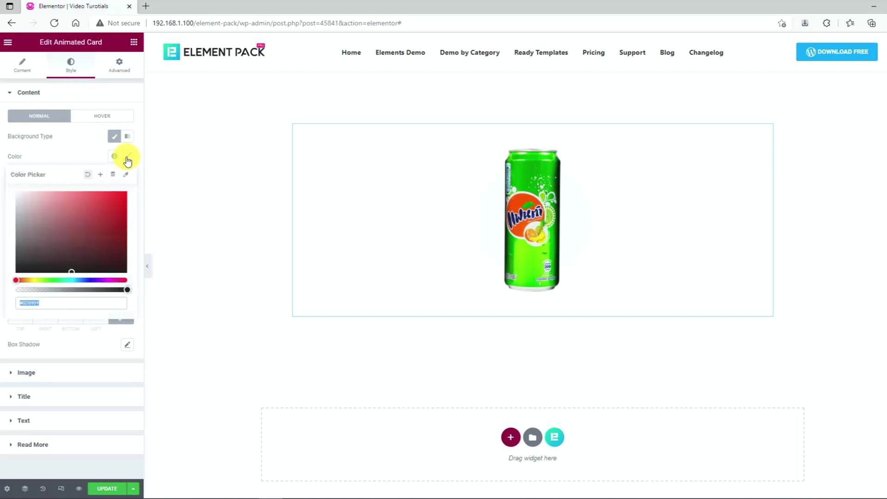
{"action": "left_click", "coordinate": [43, 280]}
{"action": "left_click_drag", "start_coordinate": [113, 228], "coordinate": [122, 213]}
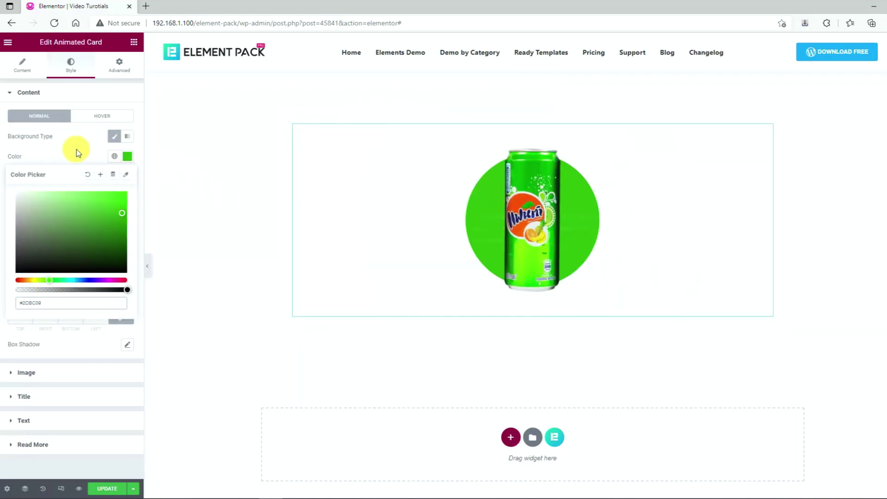
{"action": "left_click", "coordinate": [73, 149]}
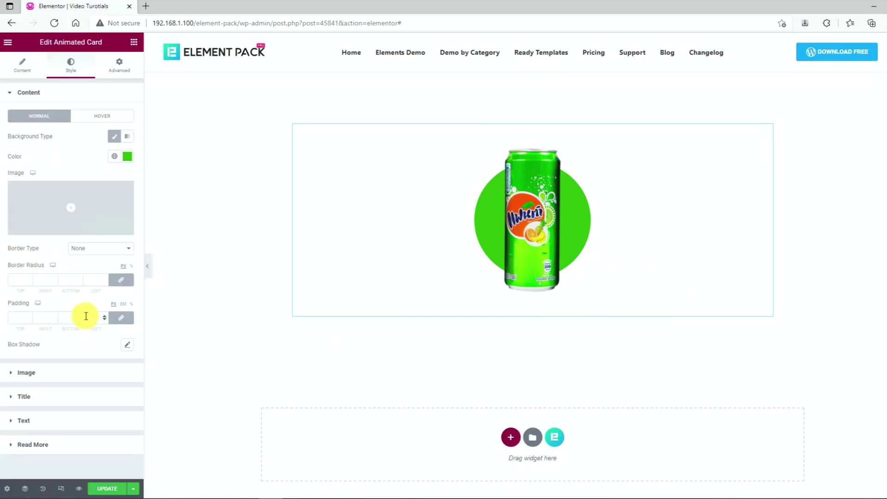
{"action": "left_click", "coordinate": [100, 119]}
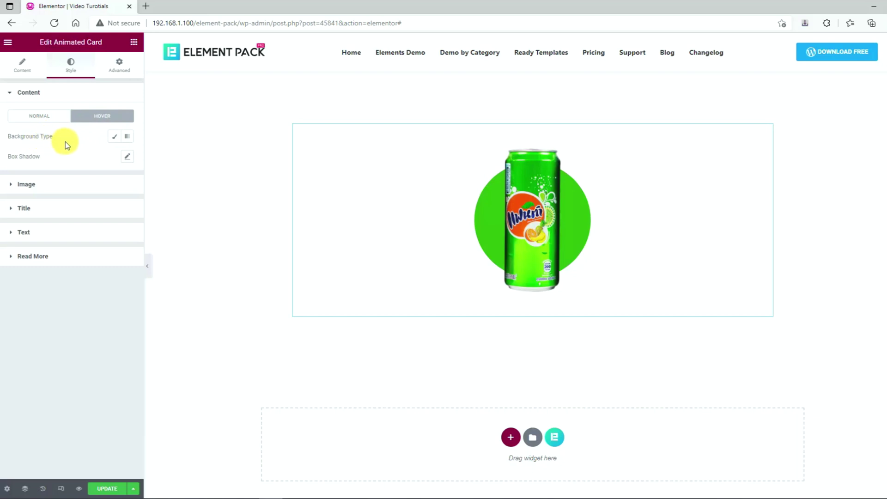
Step: Set the card image height to 359 and its transition duration to 0.6
{"action": "left_click", "coordinate": [52, 185]}
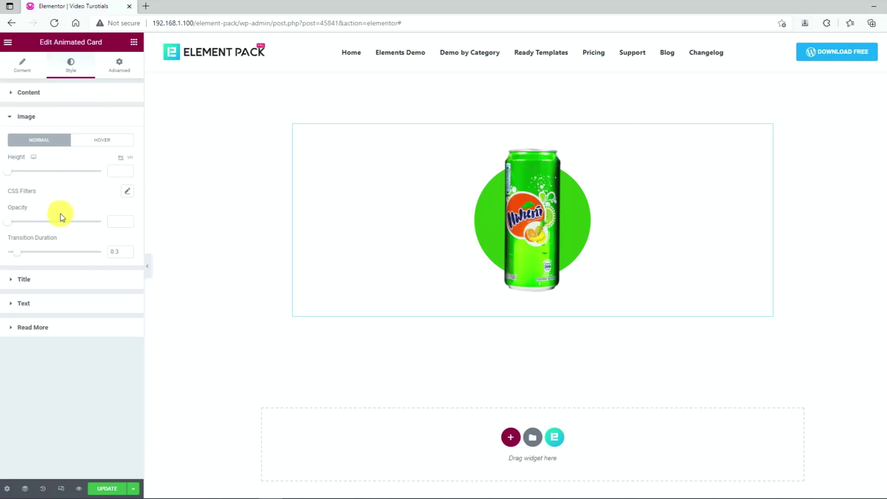
{"action": "left_click_drag", "start_coordinate": [9, 178], "coordinate": [37, 176]}
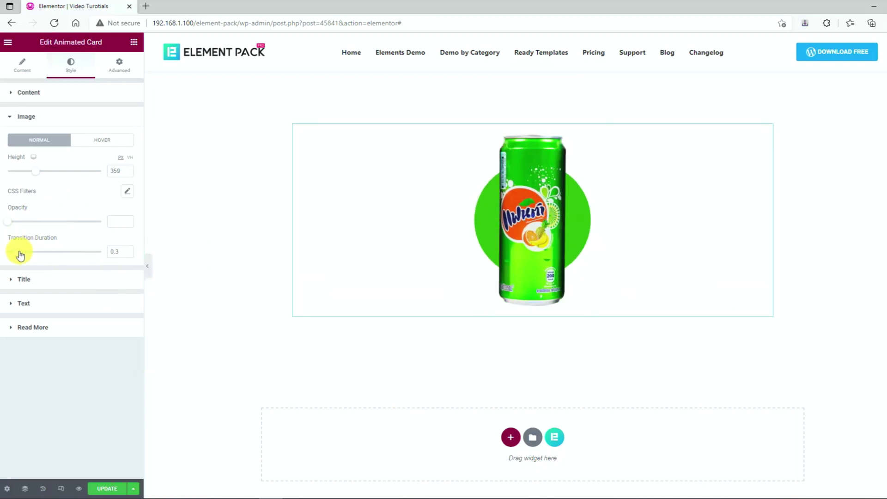
{"action": "left_click_drag", "start_coordinate": [20, 253], "coordinate": [27, 252]}
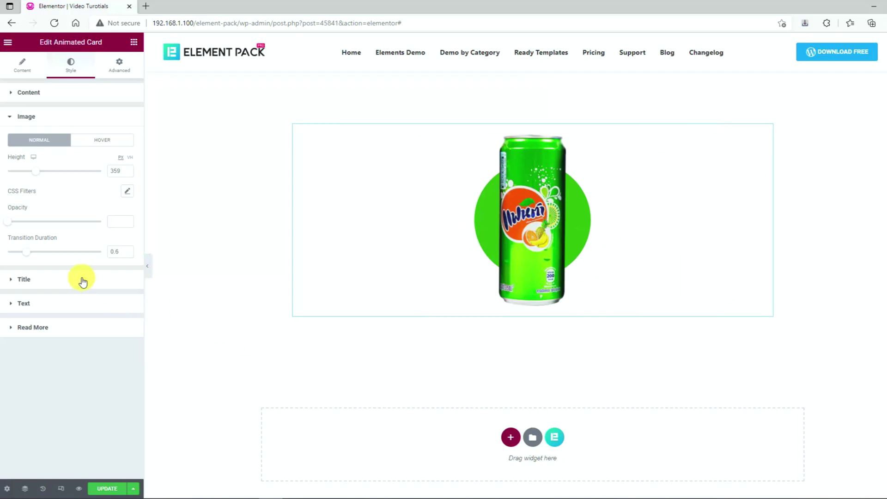
{"action": "left_click", "coordinate": [82, 280]}
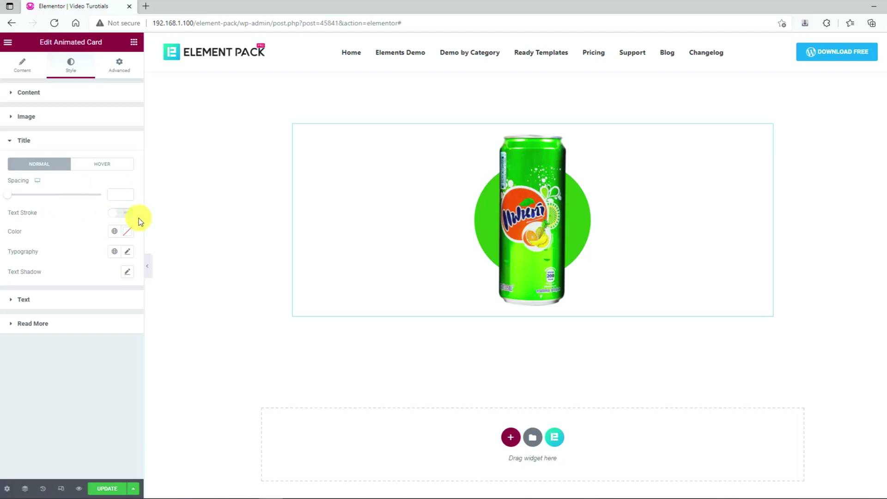
Step: Set the title typography to the Ubuntu font family at size 48
{"action": "left_click", "coordinate": [127, 251]}
{"action": "left_click", "coordinate": [101, 296]}
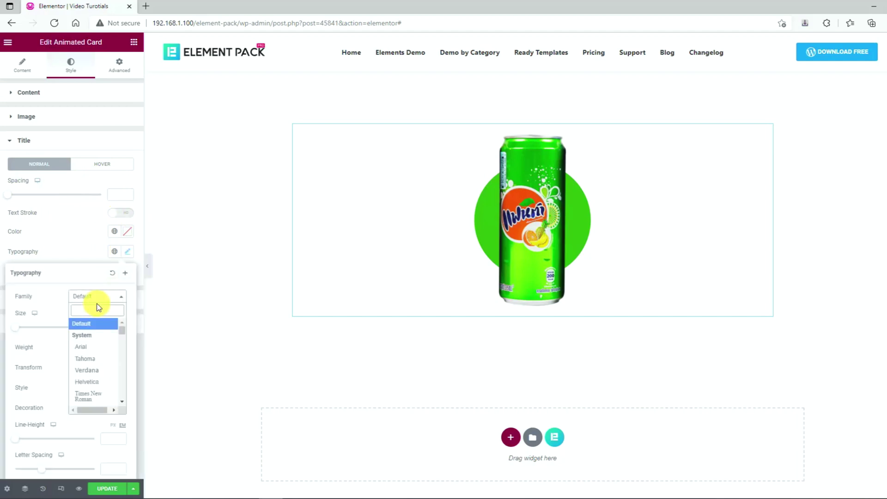
{"action": "type", "text": "ubu"}
{"action": "left_click", "coordinate": [86, 335]}
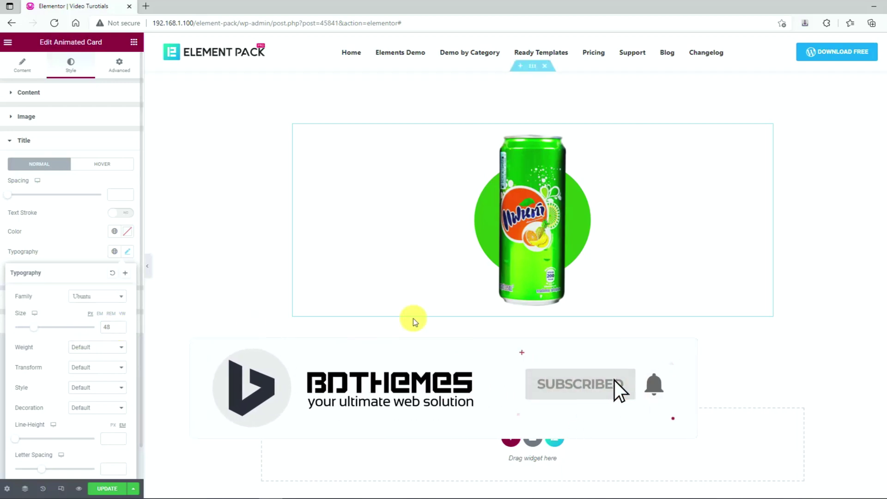
{"action": "mouse_move", "coordinate": [568, 200]}
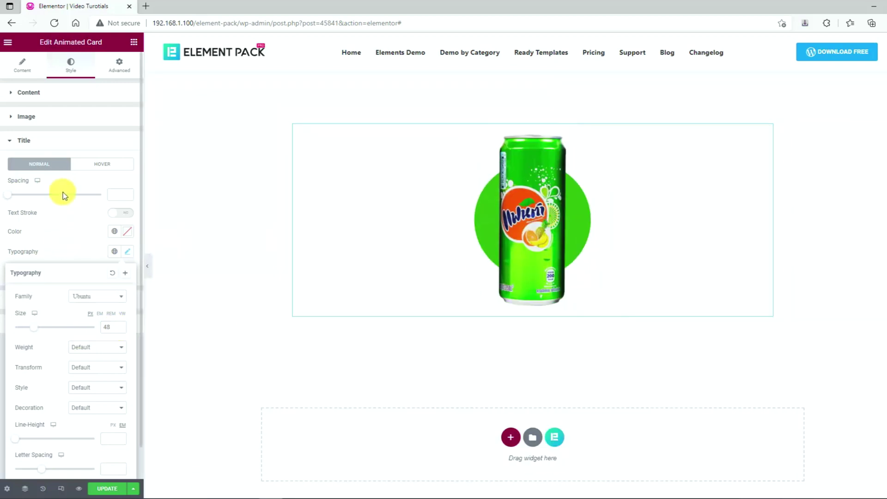
{"action": "left_click", "coordinate": [83, 147]}
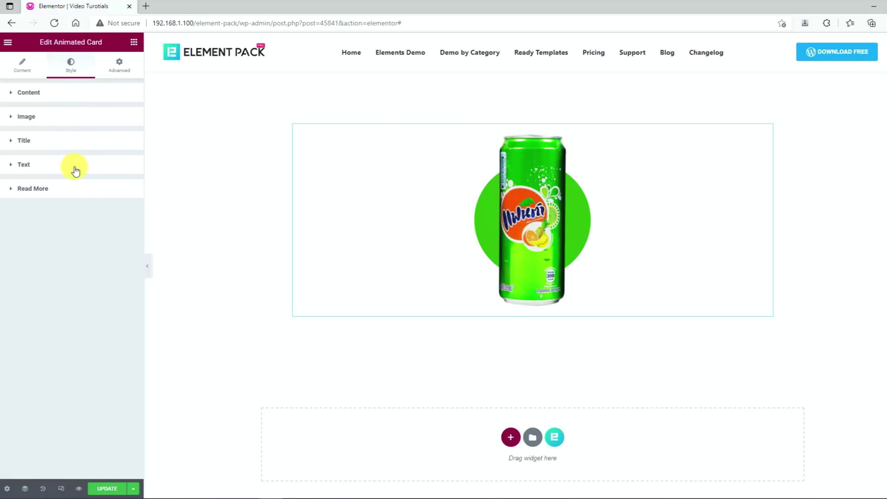
{"action": "left_click", "coordinate": [75, 172]}
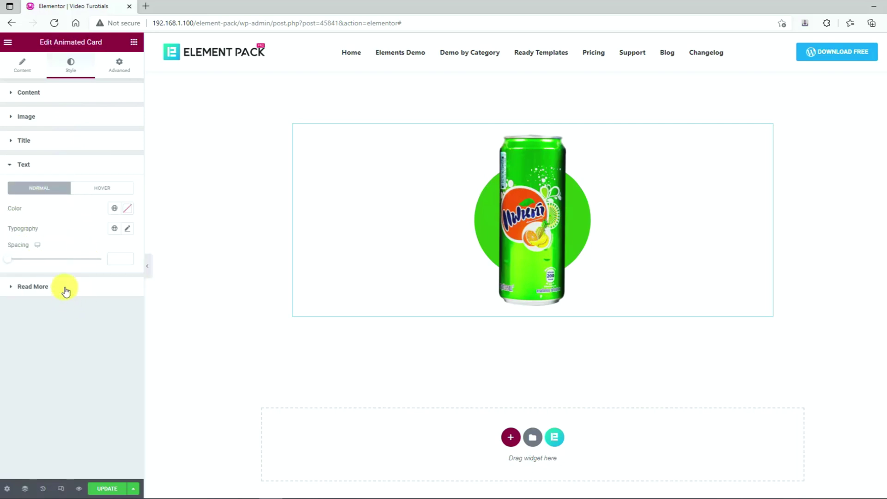
Step: Give the Read More link a solid border with unlinked widths 0, 0, 2, 0
{"action": "left_click", "coordinate": [65, 290]}
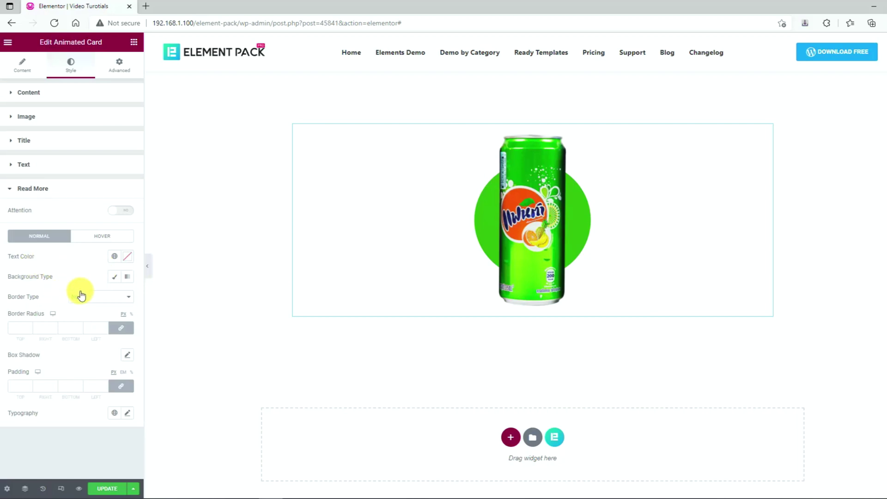
{"action": "left_click", "coordinate": [100, 302]}
{"action": "left_click", "coordinate": [84, 316]}
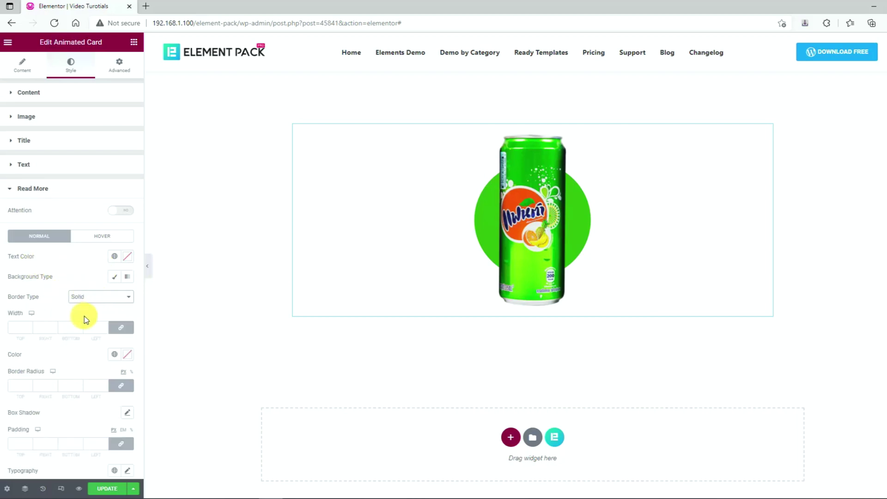
{"action": "left_click", "coordinate": [111, 329]}
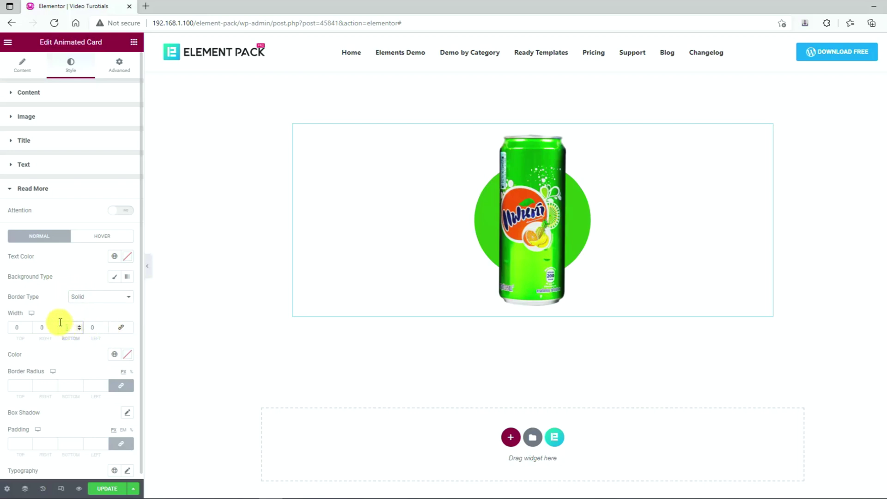
{"action": "scroll", "coordinate": [51, 402], "scroll_direction": "down", "scroll_amount": 1}
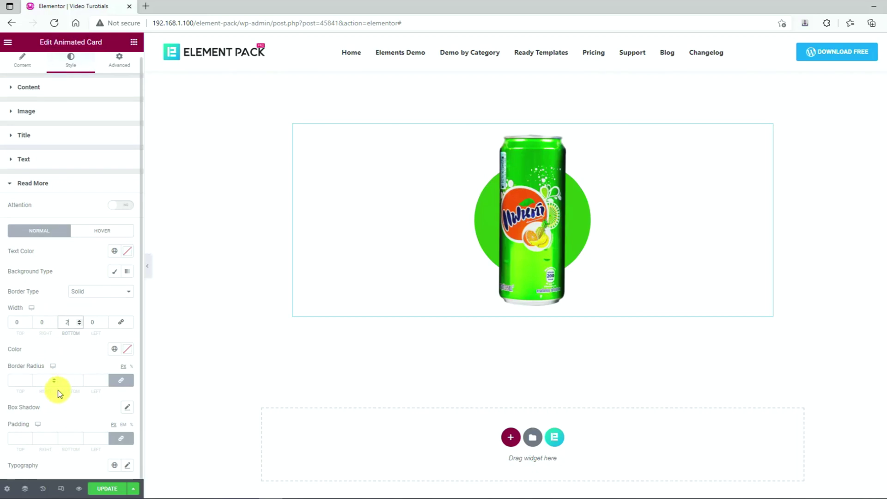
Step: Hide the editor panel and preview the green Orange card's hover animation
{"action": "left_click", "coordinate": [147, 266]}
{"action": "mouse_move", "coordinate": [448, 295]}
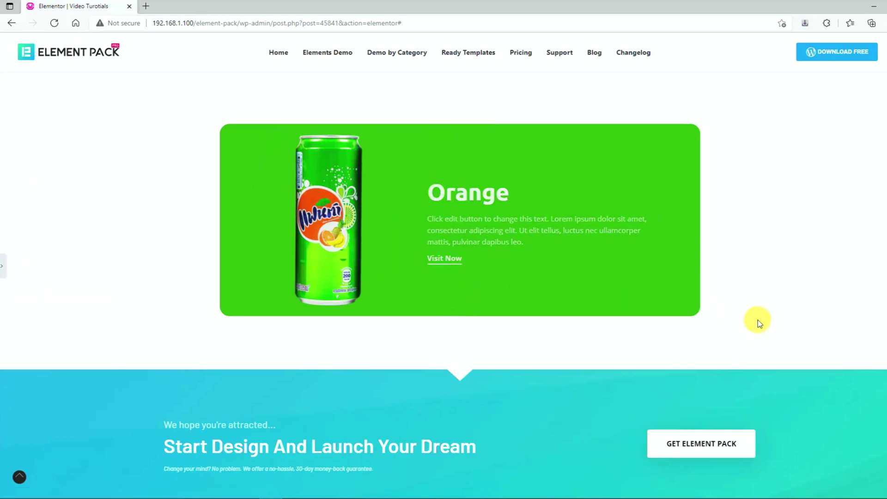
{"action": "mouse_move", "coordinate": [519, 264]}
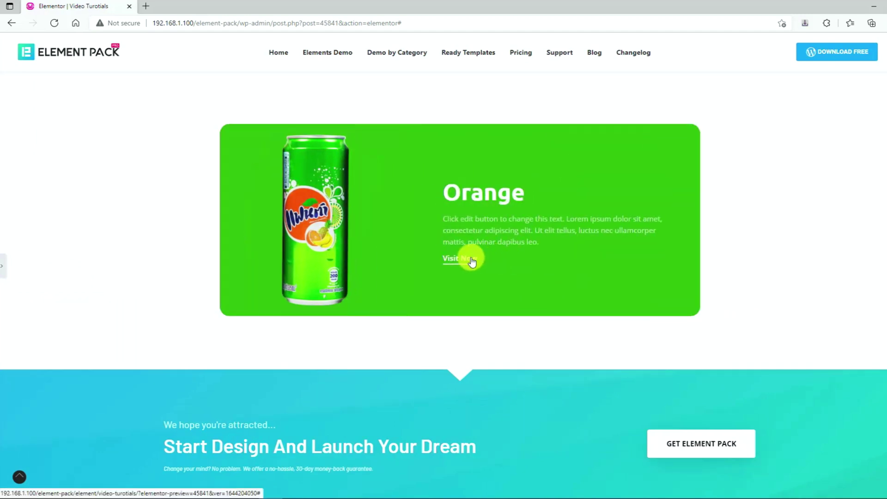